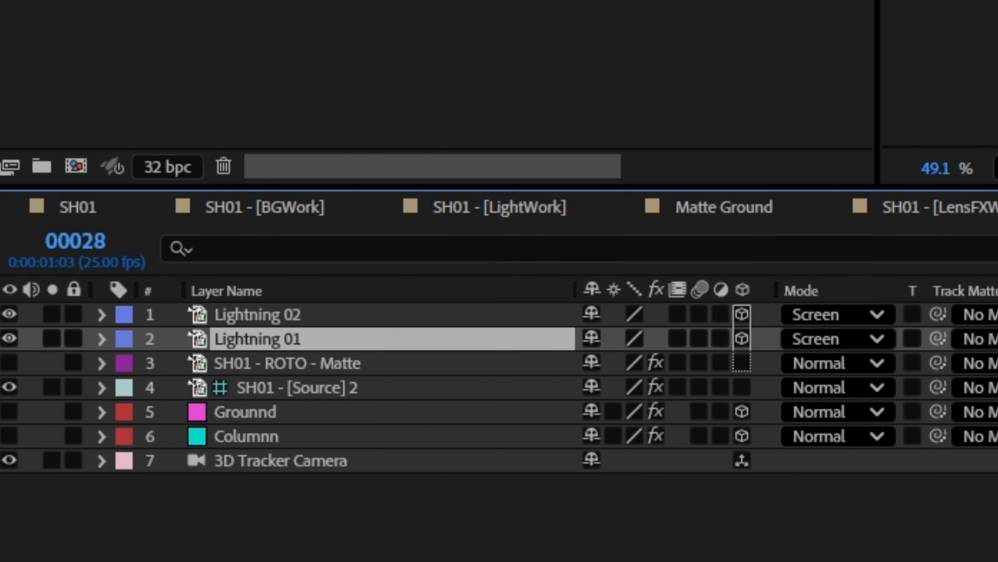
# Set SH01 - ROTO - Matte as the track matte of the Lightning 02 layer and invert the matte
pyautogui.click(354, 315)
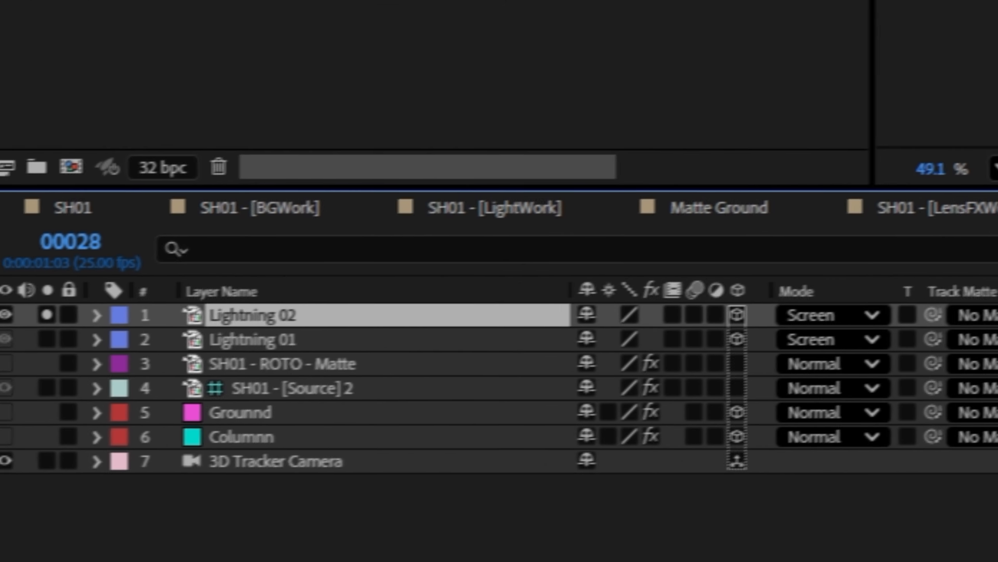
pyautogui.moveTo(634, 347); pyautogui.dragTo(256, 386)
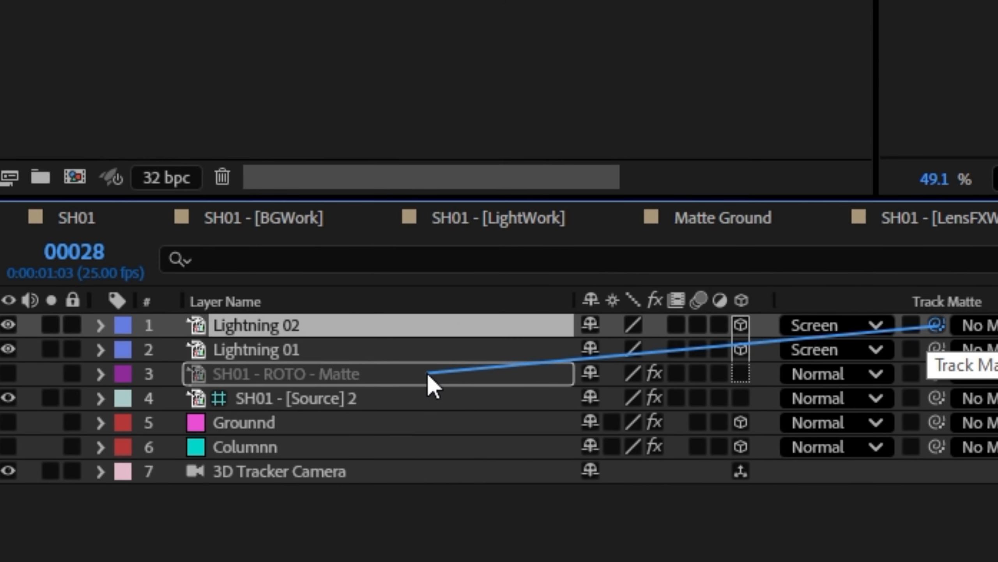
pyautogui.moveTo(410, 376); pyautogui.dragTo(405, 376)
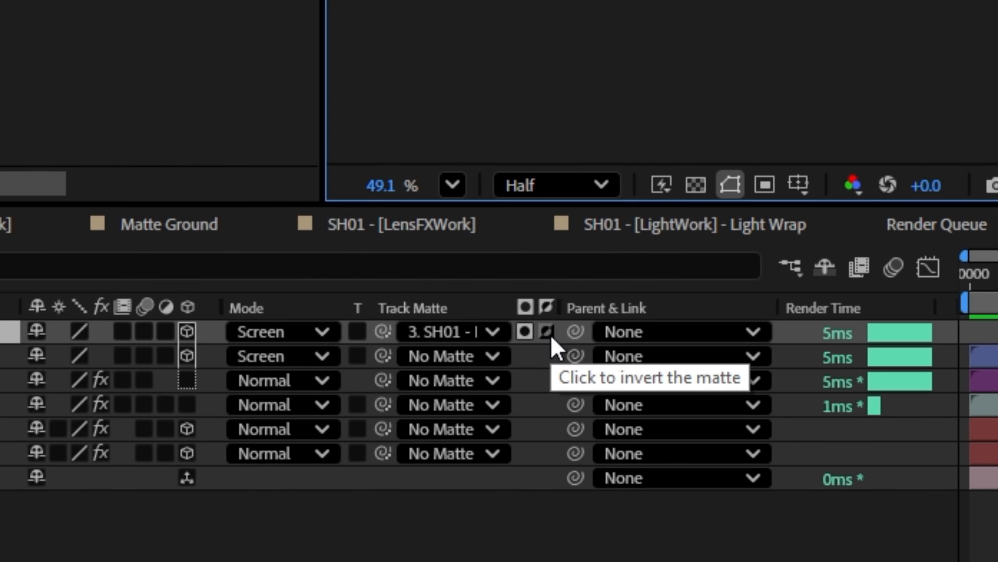
pyautogui.click(547, 332)
pyautogui.click(547, 332)
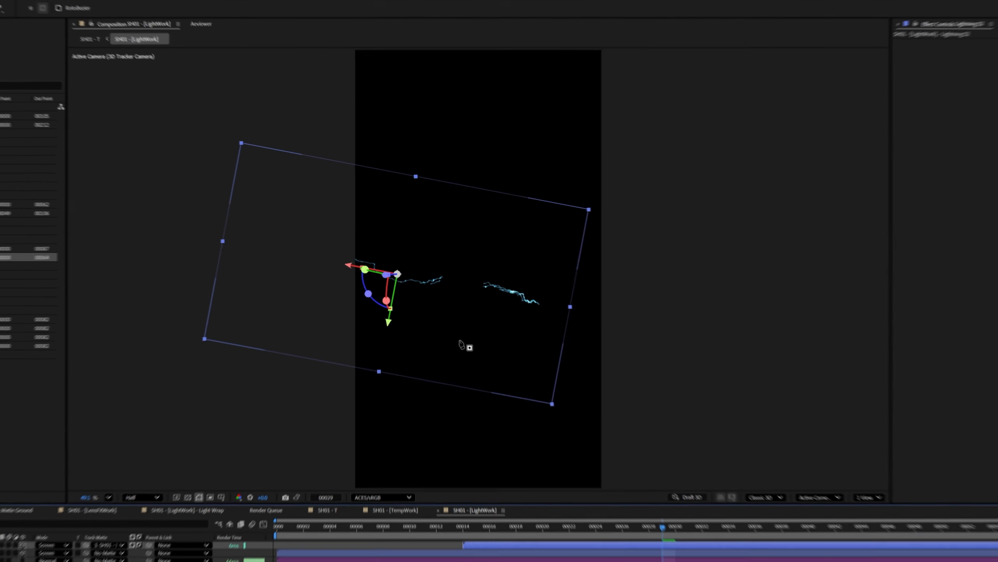
# Draw a closed mask around the lower-right part of the frame on Lightning 02 and invert it
pyautogui.click(491, 265)
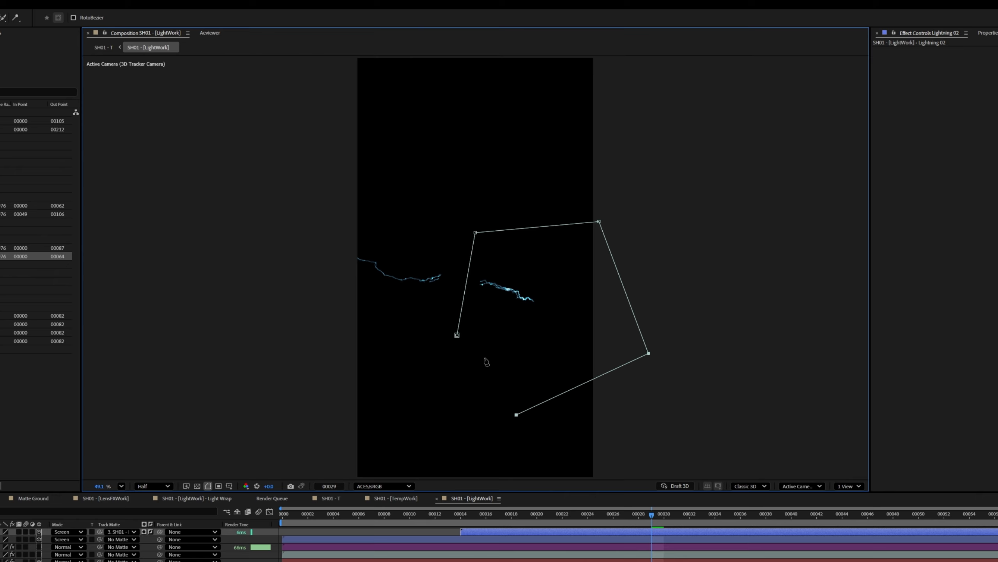
pyautogui.click(457, 335)
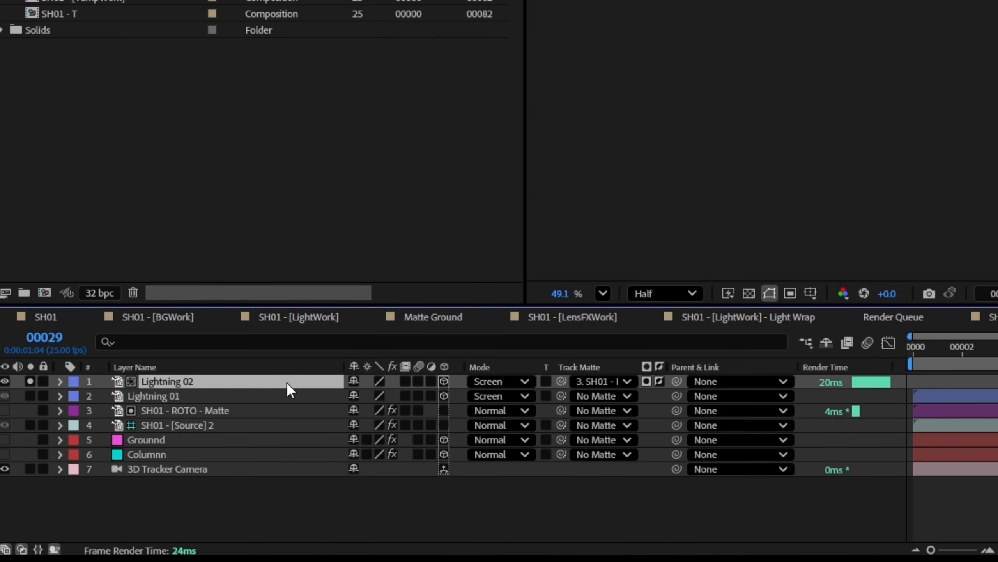
pyautogui.press('m')
pyautogui.click(410, 397)
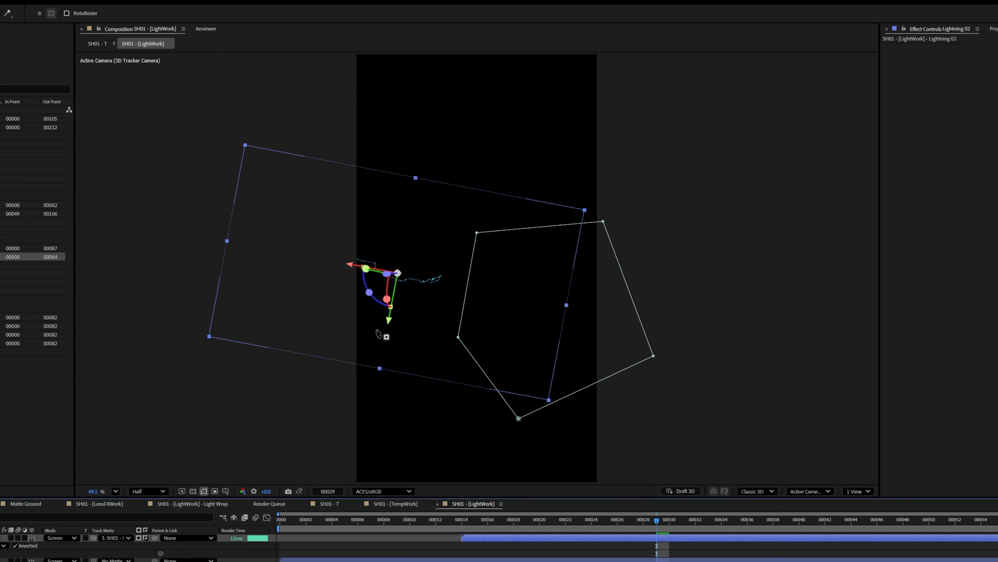
# Keyframe the inverted mask path of Lightning 01 at frame 31 and go back to an earlier frame for its reveal
pyautogui.moveTo(541, 529); pyautogui.dragTo(907, 529)
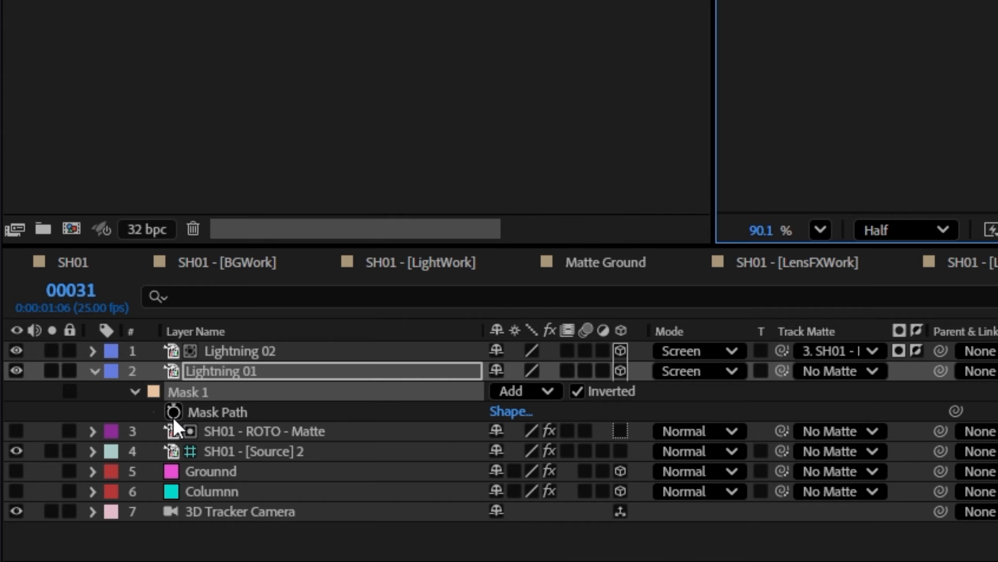
pyautogui.click(174, 414)
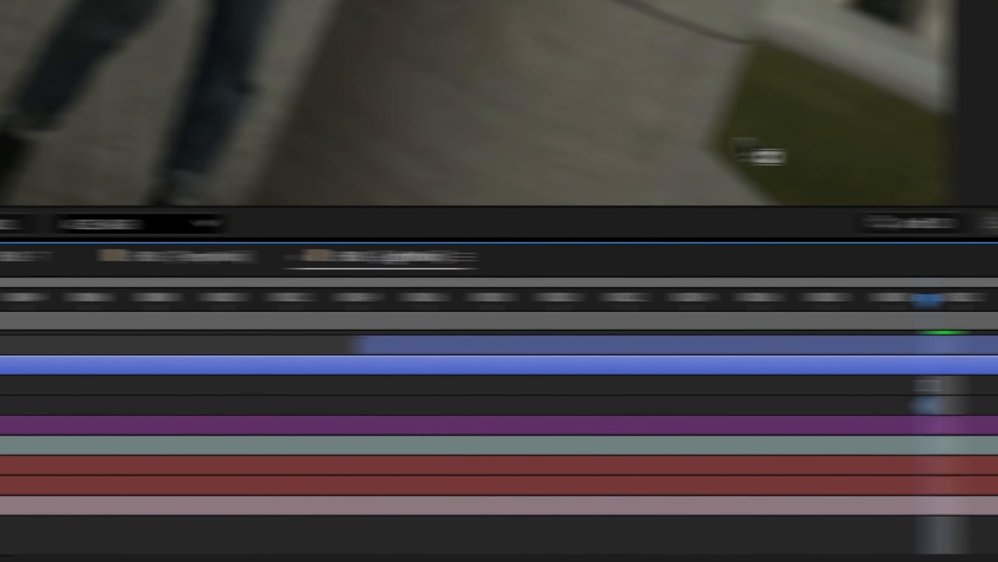
pyautogui.moveTo(928, 299); pyautogui.dragTo(627, 299)
pyautogui.click(466, 259)
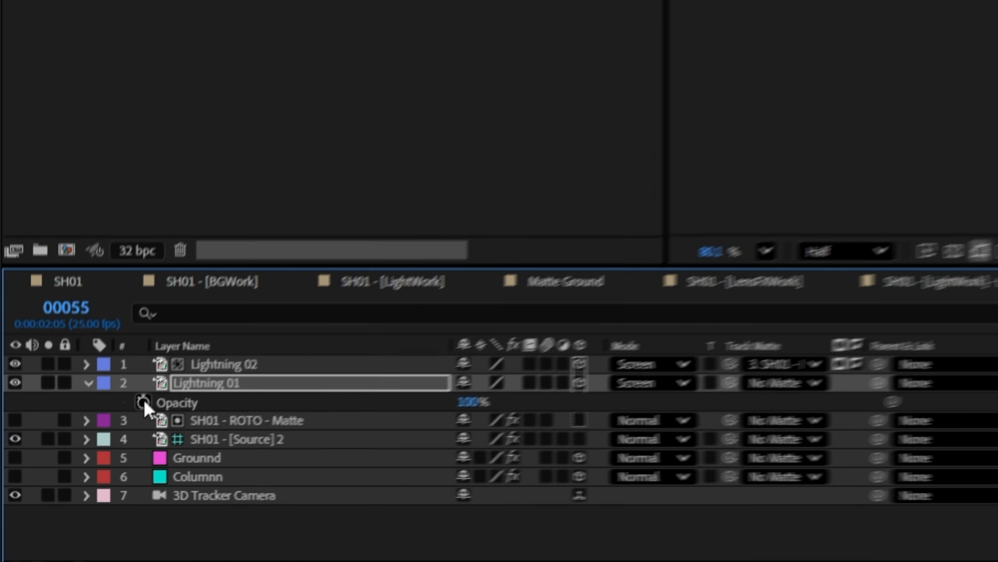
# Start keyframing the opacity of Lightning 01 at frame 55 and paste the copied whitening effect onto the layer
pyautogui.click(144, 399)
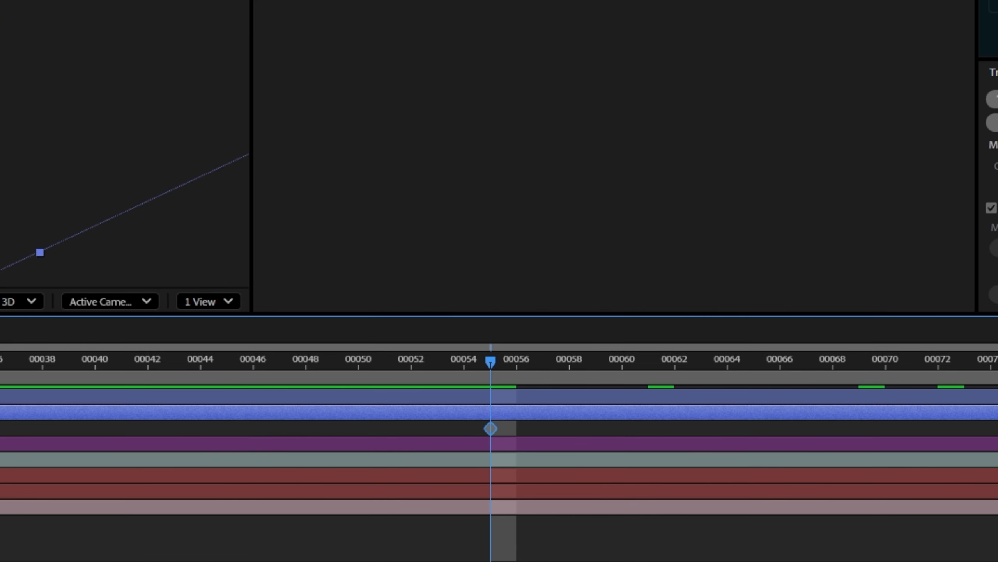
pyautogui.click(754, 360)
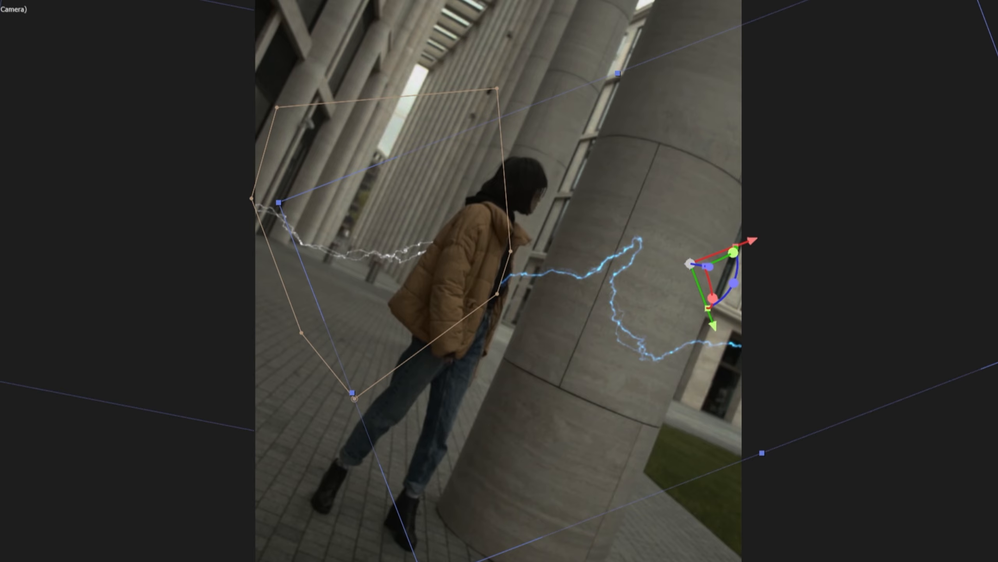
pyautogui.hotkey('ctrl', 'v')
# Go to the SH01 - T composition and set the SH01 - [LightWork] layer's blending mode to Add
pyautogui.click(644, 478)
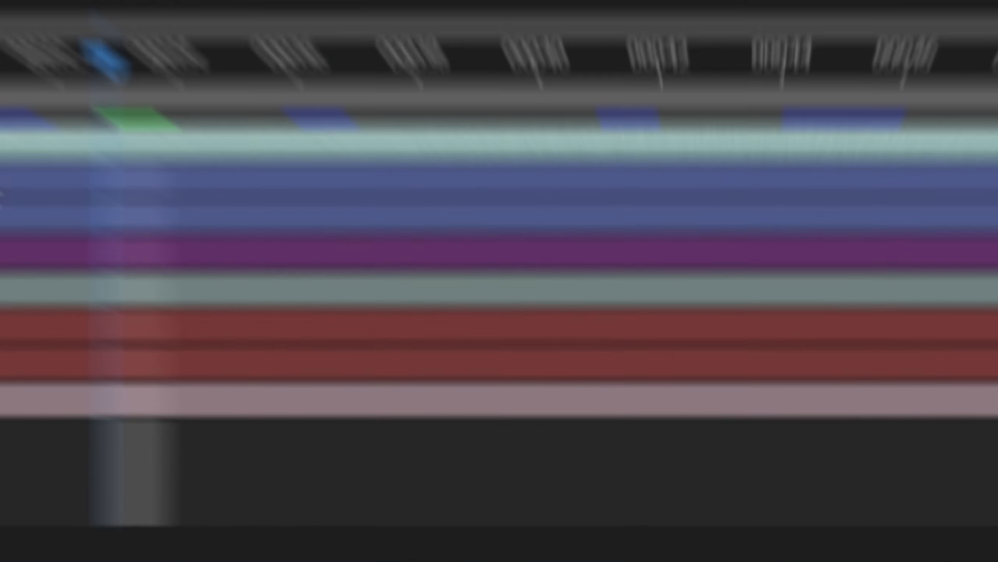
pyautogui.press('Tab')
pyautogui.click(365, 421)
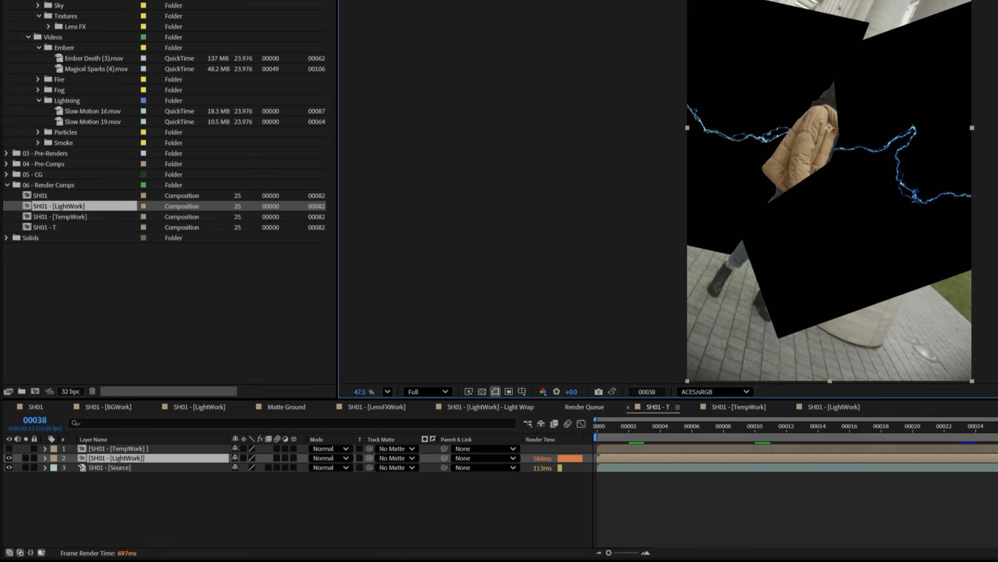
pyautogui.click(330, 458)
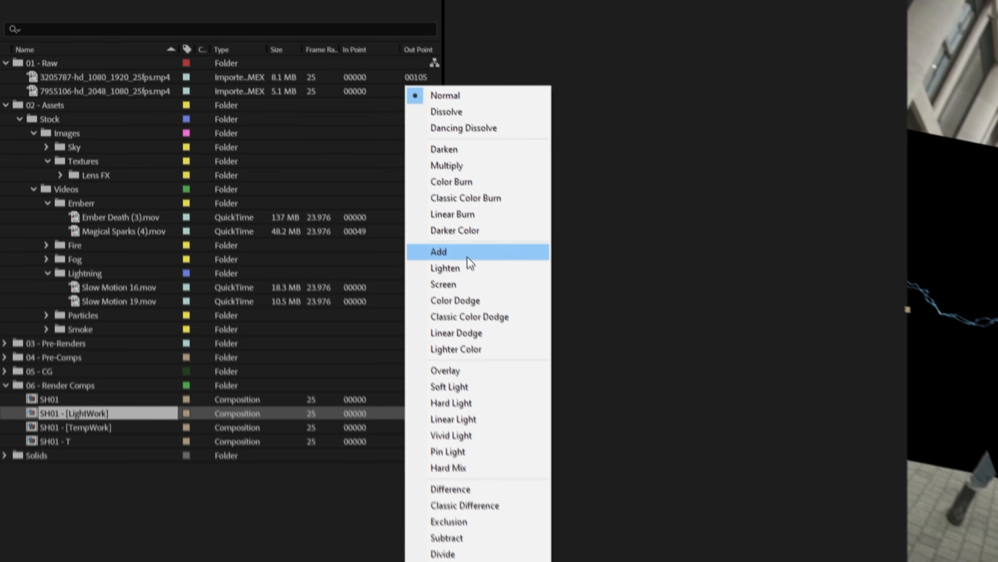
pyautogui.click(469, 253)
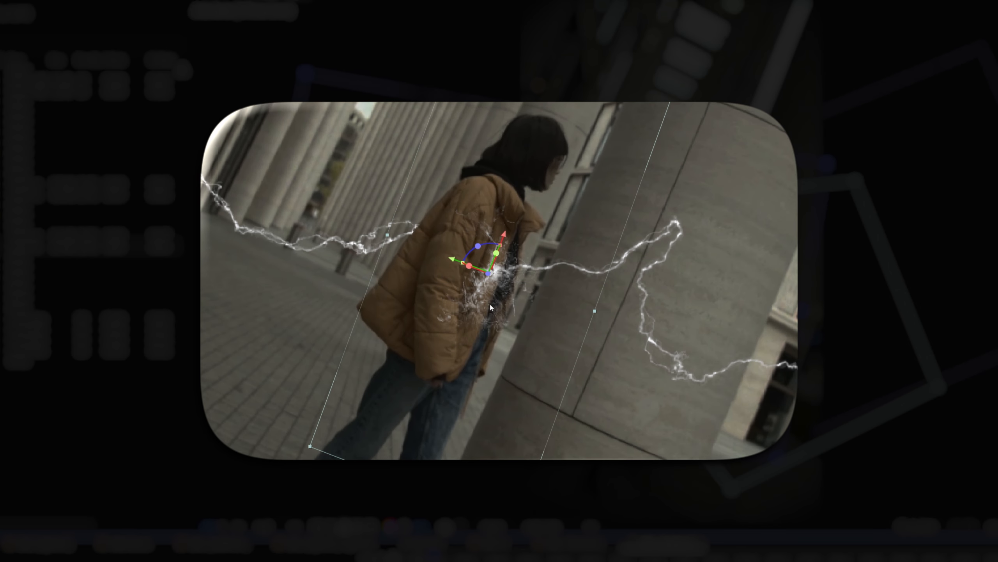
pyautogui.moveTo(489, 303); pyautogui.dragTo(506, 297)
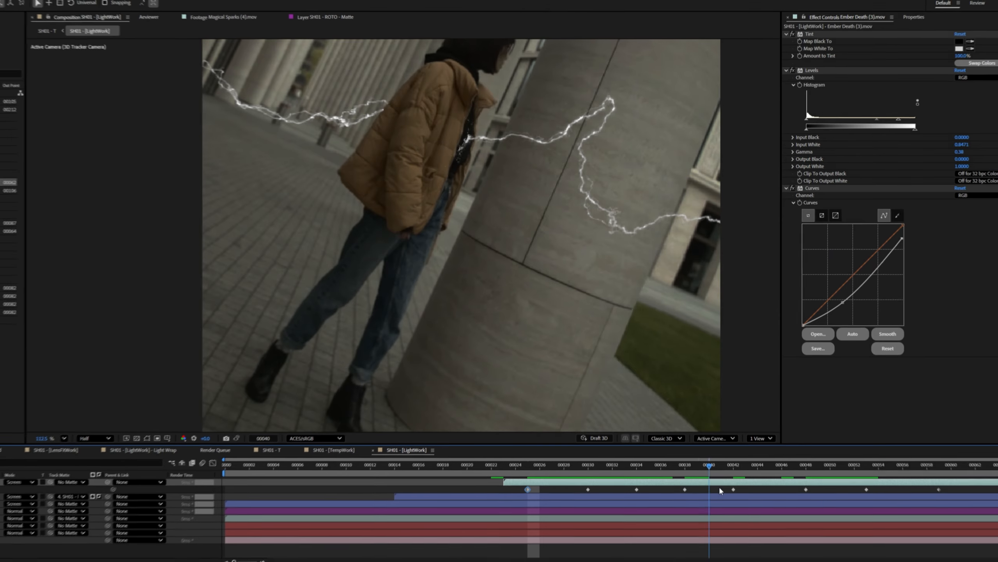
# Return to the SH01 - T composition and apply a Tint effect to the SH01 - [LightWork] layer
pyautogui.press('Tab')
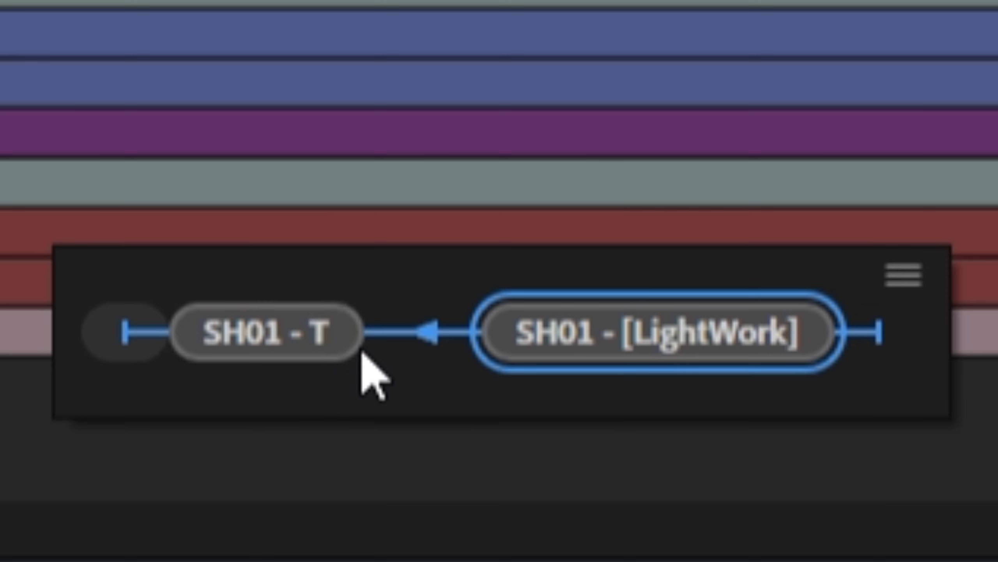
pyautogui.click(507, 540)
pyautogui.press('u')
pyautogui.hotkey('ctrl', 'space')
pyautogui.write('tin')
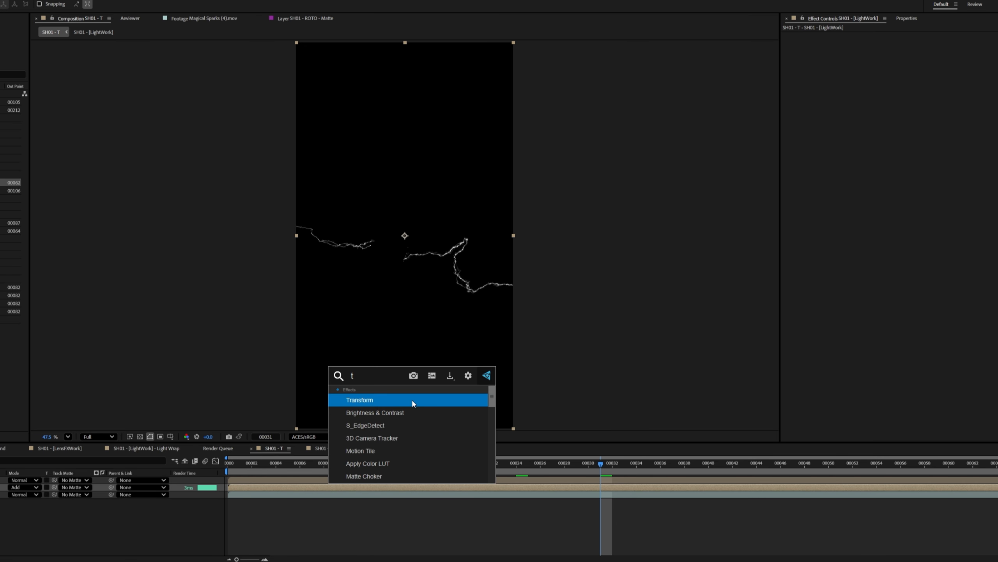
pyautogui.click(412, 400)
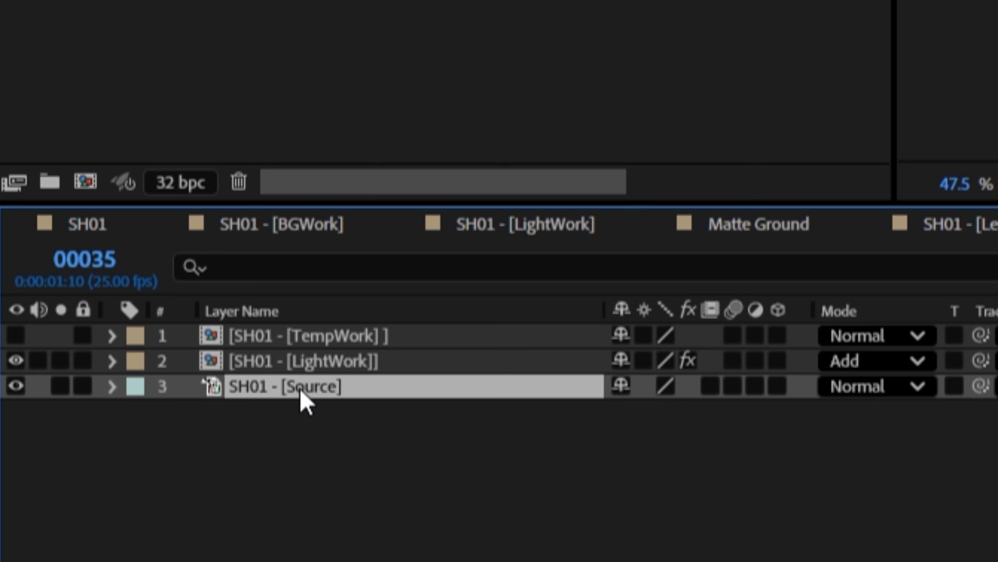
# Duplicate the source layer and pre-compose the copy with all attributes moved, naming it SH01 - [BGWork]
pyautogui.hotkey('ctrl', 'd')
pyautogui.hotkey('ctrl', 'shift', 'c')
pyautogui.moveTo(574, 137); pyautogui.dragTo(475, 133)
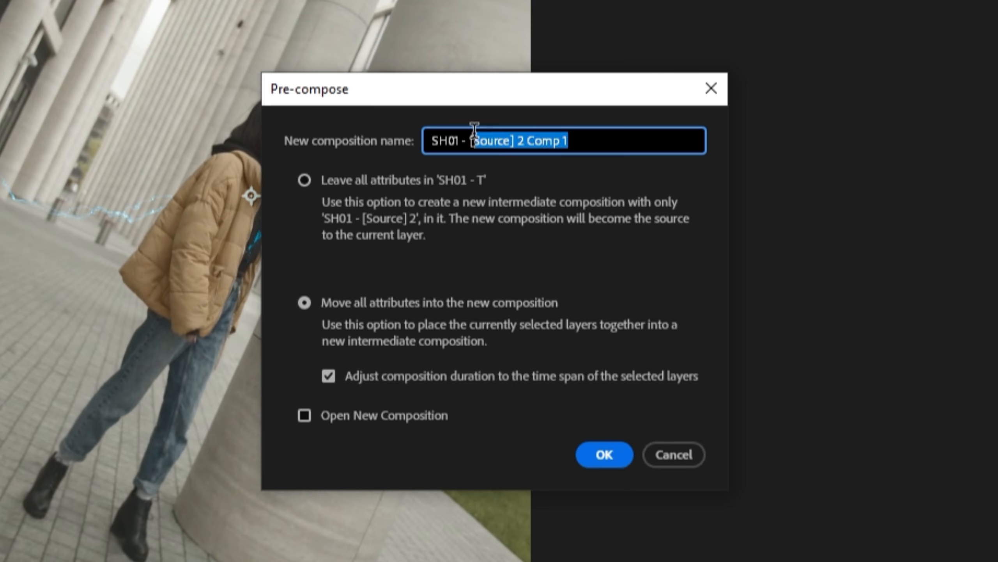
pyautogui.press('Return')
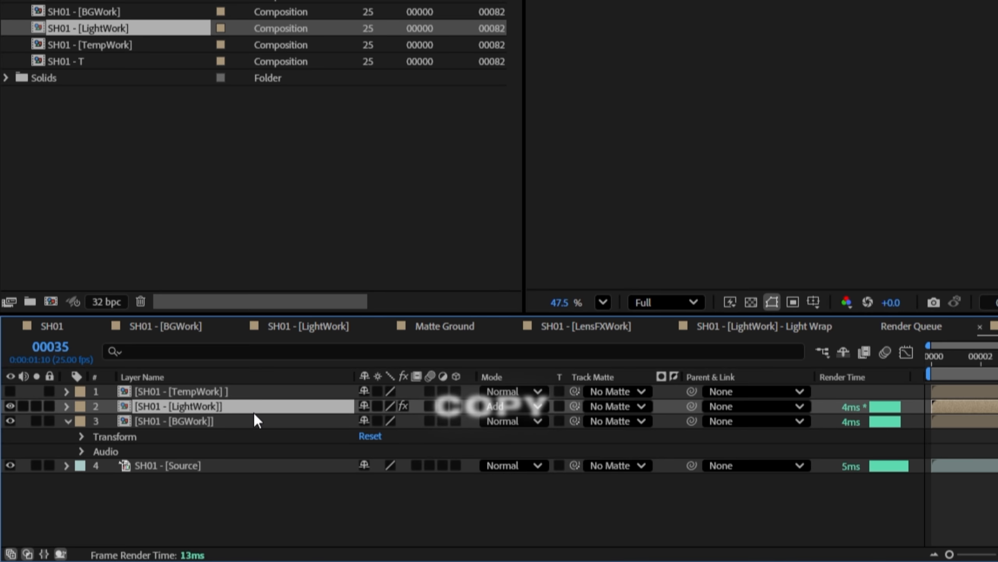
# Paste the SH01 - [LightWork] layer into the SH01 - [BGWork] composition and make it a guide layer
pyautogui.doubleClick(264, 420)
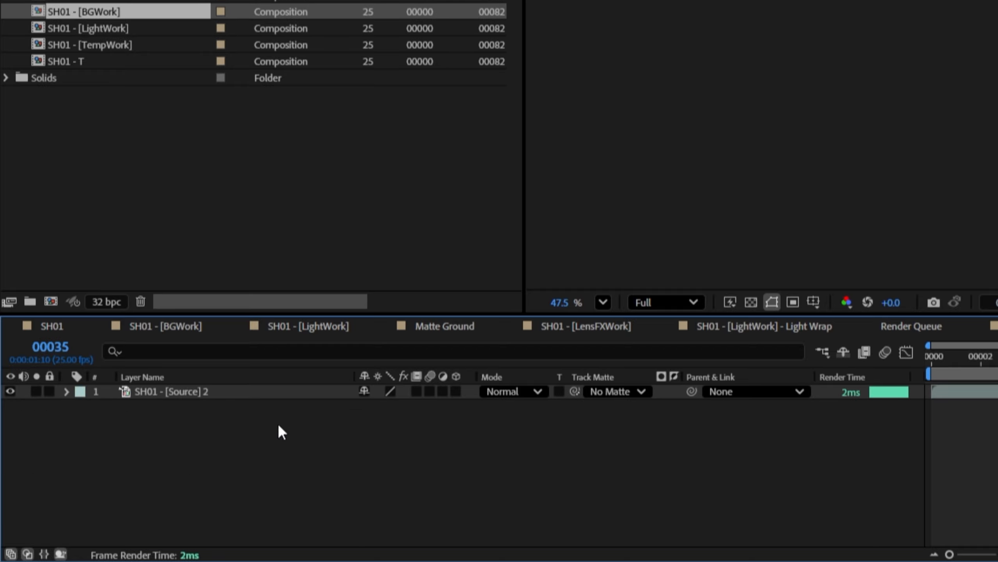
pyautogui.hotkey('ctrl', 'v')
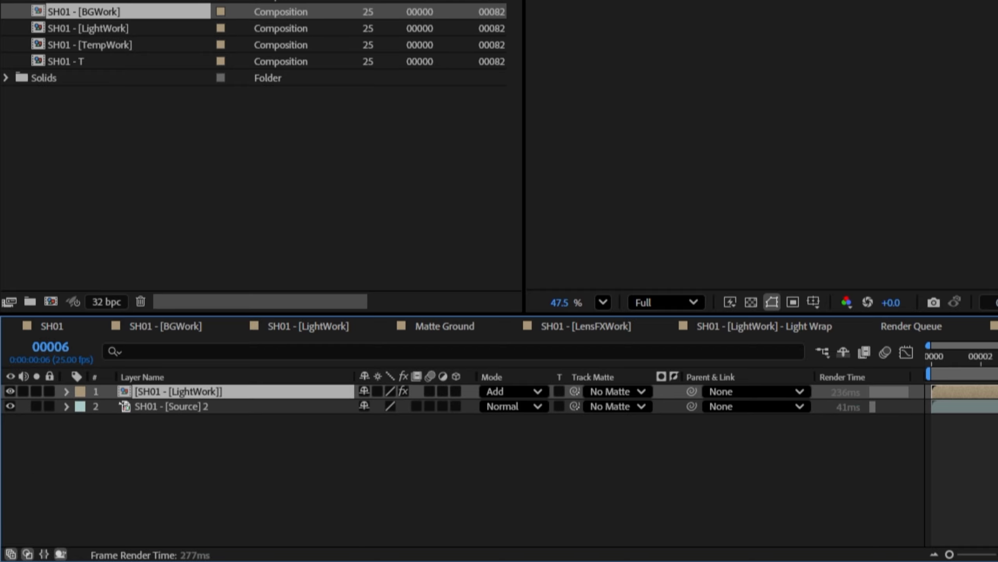
pyautogui.press('space')
pyautogui.rightClick(663, 391)
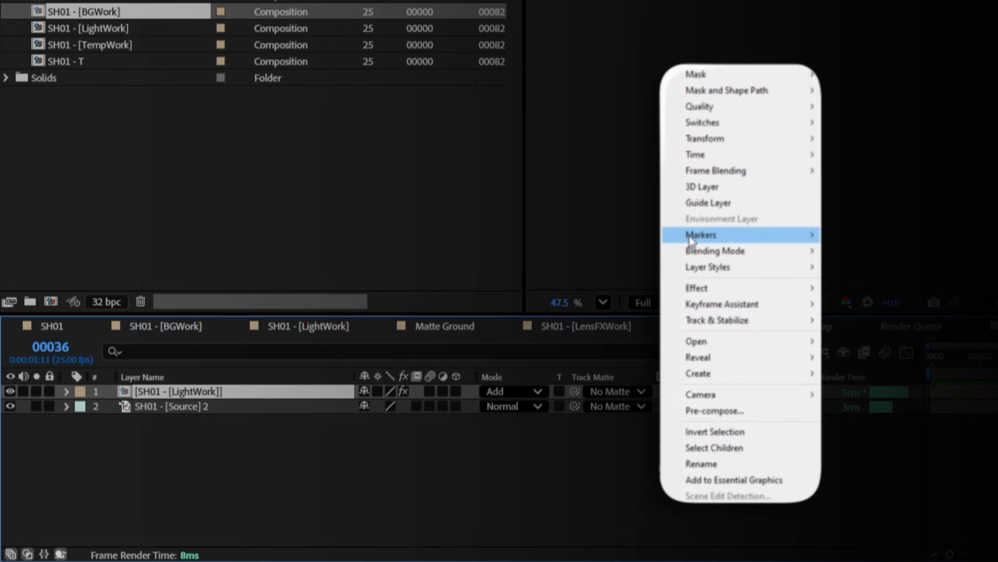
pyautogui.click(704, 203)
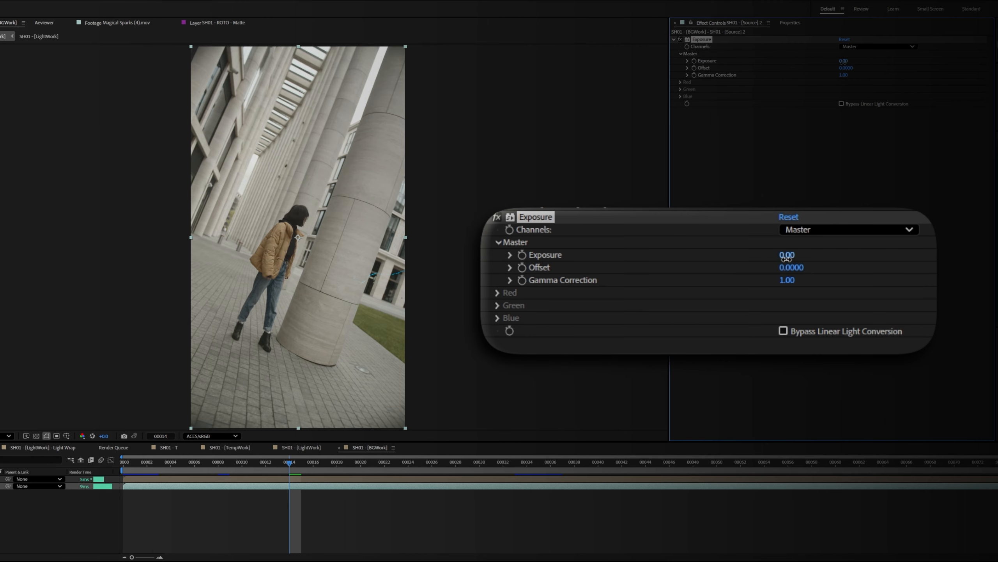
# Darken SH01 - [Source] 2 with an Exposure of -3.08 and add an 11% Tint that maps white to blue
pyautogui.moveTo(844, 62); pyautogui.dragTo(812, 71)
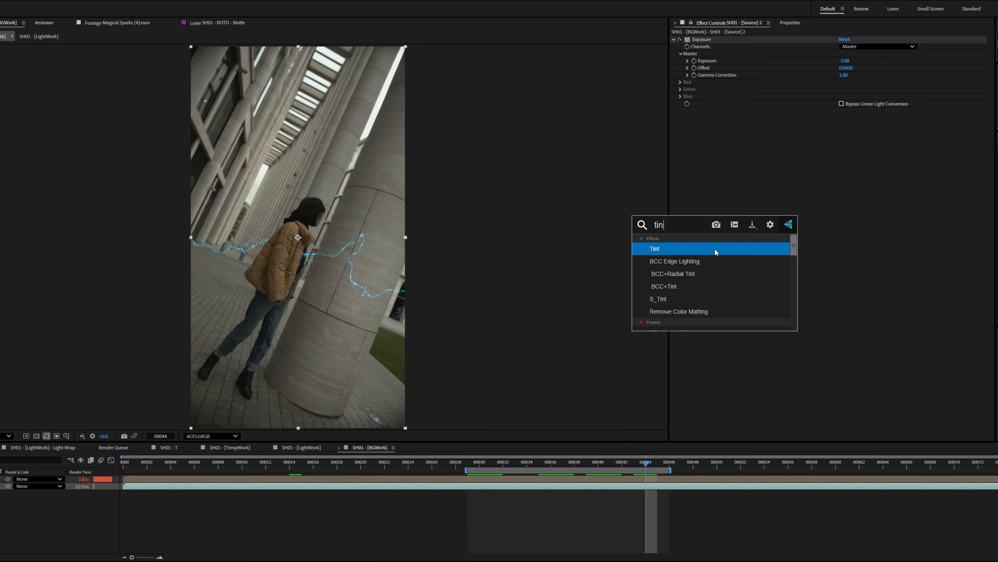
pyautogui.click(716, 252)
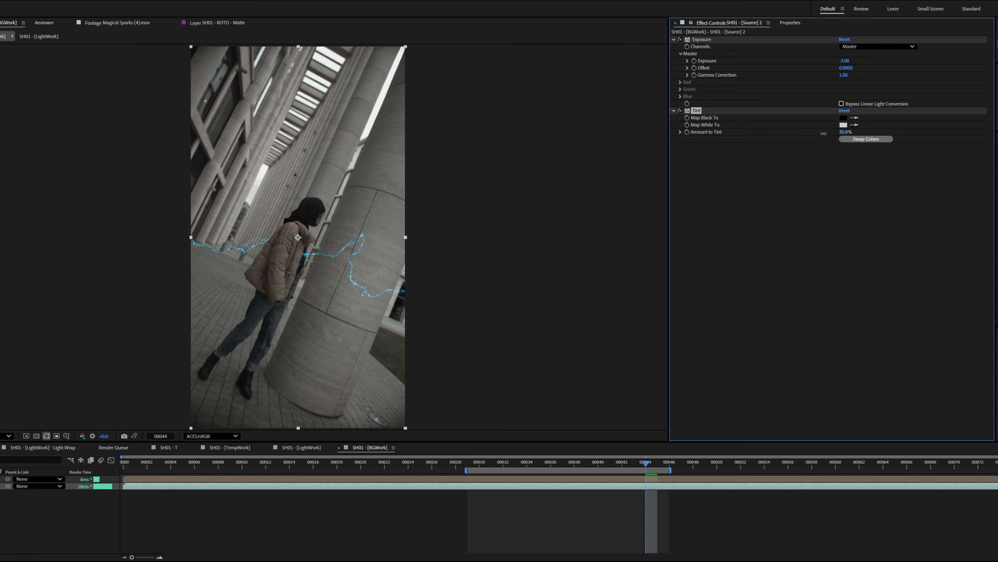
pyautogui.moveTo(812, 136); pyautogui.dragTo(816, 136)
pyautogui.click(844, 125)
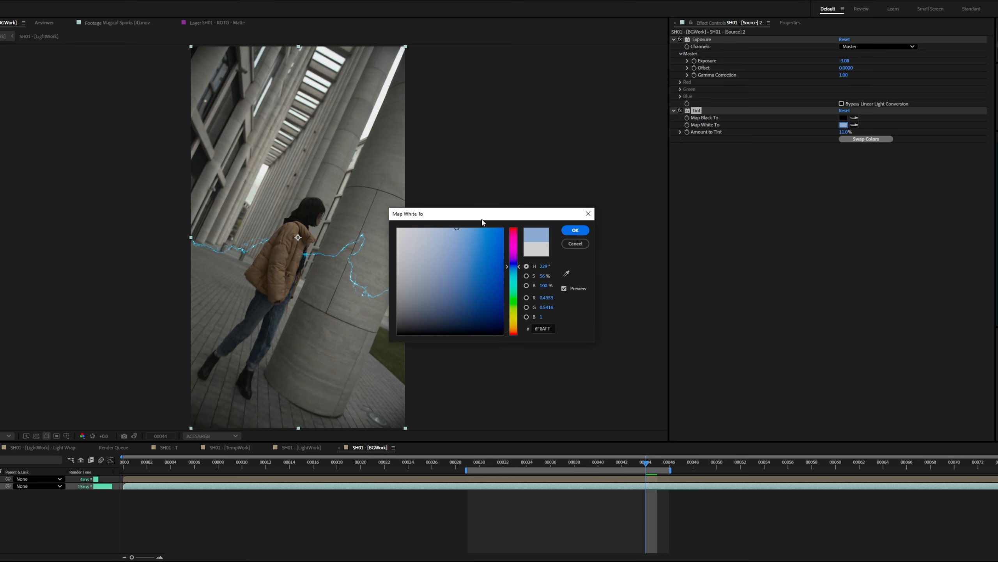
pyautogui.moveTo(482, 222); pyautogui.dragTo(512, 227)
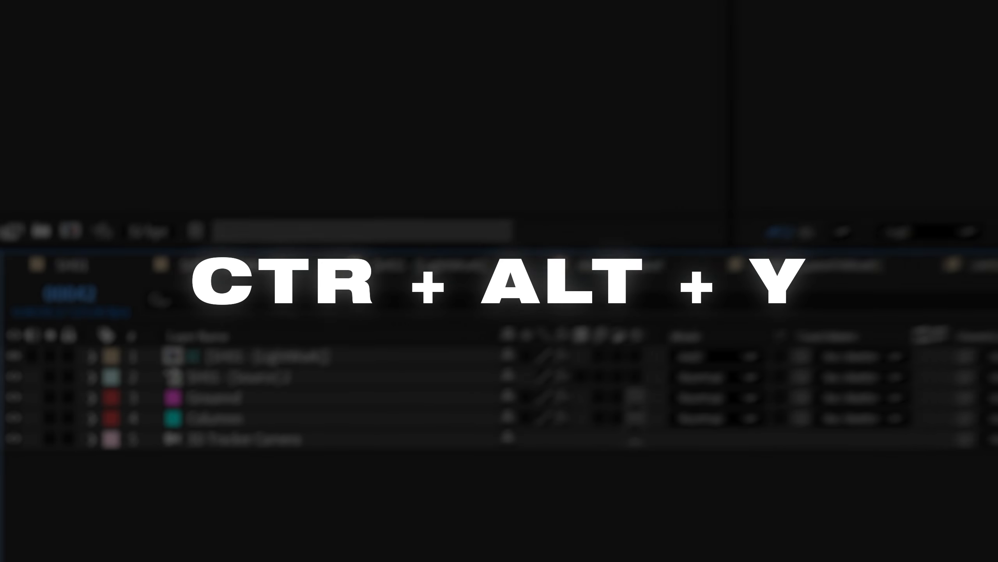
# Add an adjustment layer above all layers in SH01 - [BGWork] and rename it CC
pyautogui.hotkey('ctrl', 'alt', 'y')
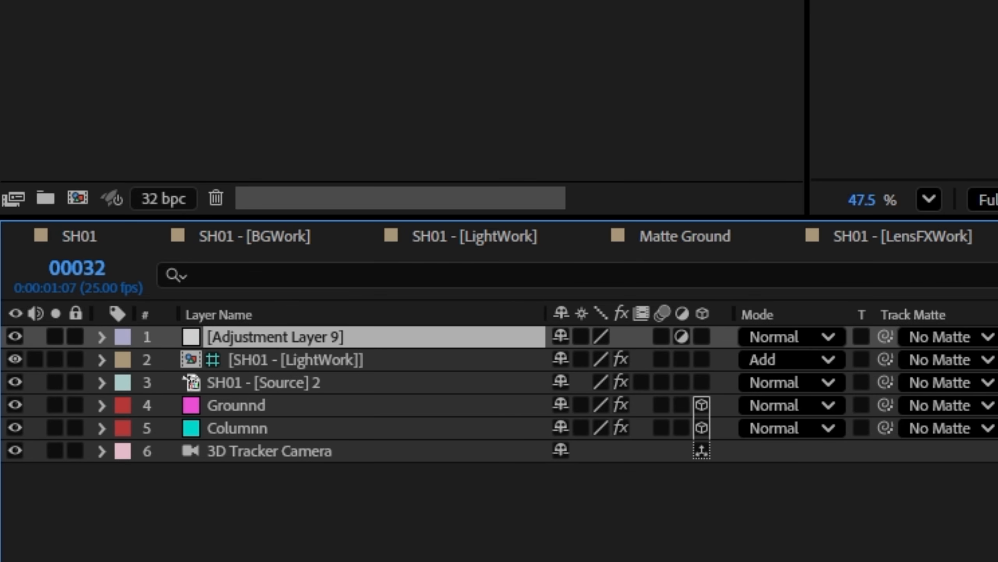
pyautogui.press('Return')
pyautogui.press('Return')
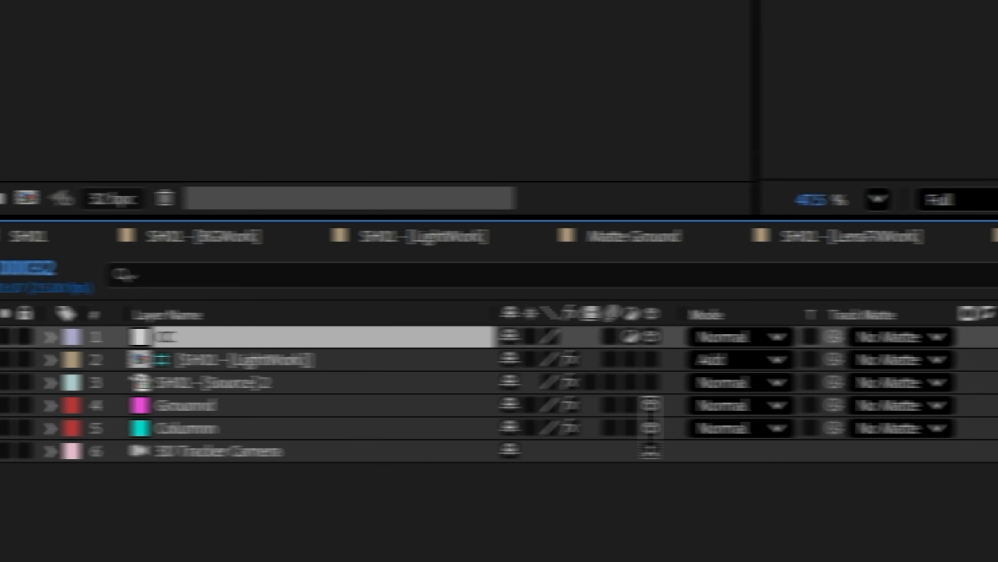
# Parent the 3D CC adjustment layer to Columnn to match its placement, and reset its parent to None
pyautogui.moveTo(832, 336); pyautogui.dragTo(101, 436)
pyautogui.moveTo(217, 433); pyautogui.dragTo(214, 433)
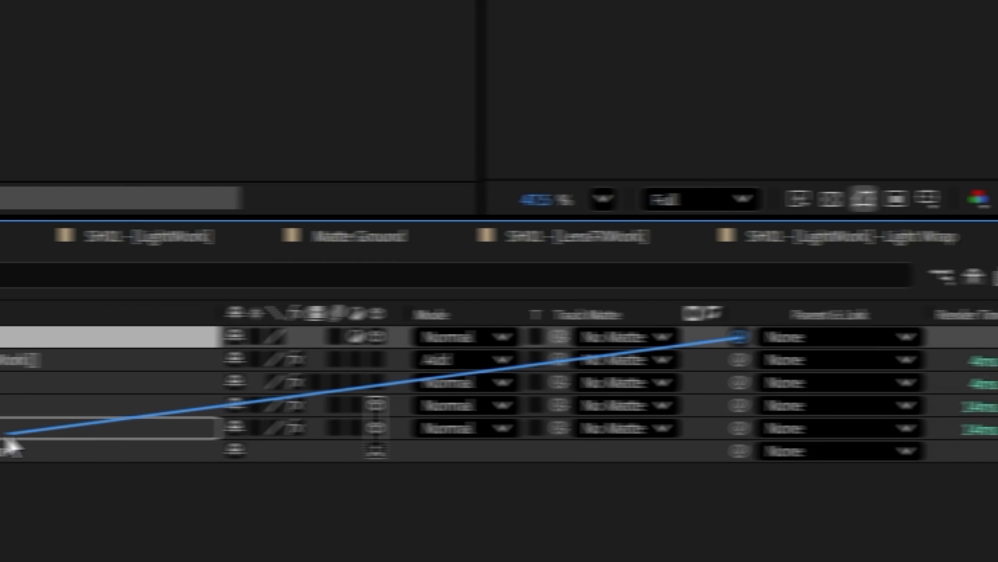
pyautogui.click(664, 337)
pyautogui.click(646, 366)
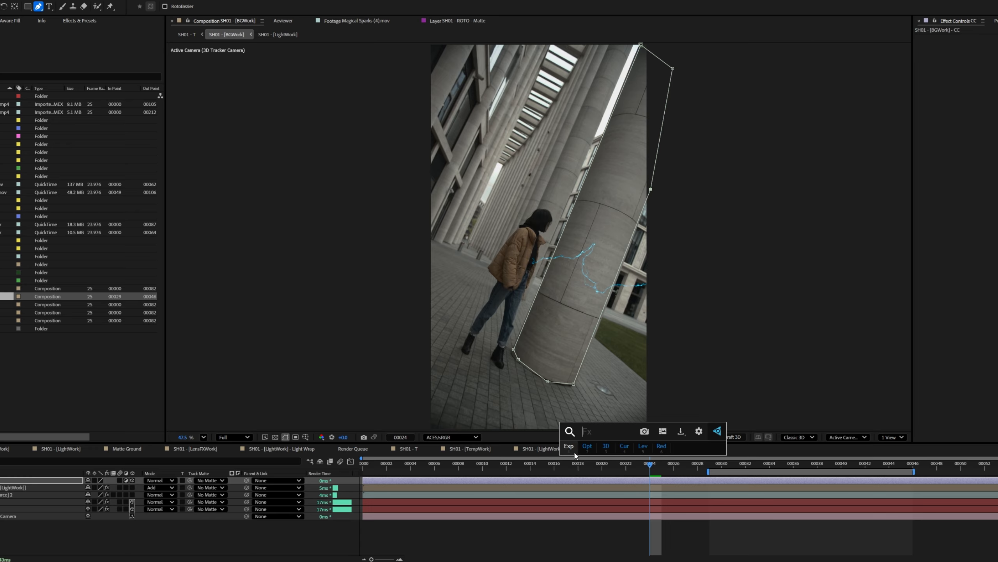
# Apply an Exposure effect to the CC layer masked around the column and open its mask feather setting
pyautogui.click(570, 447)
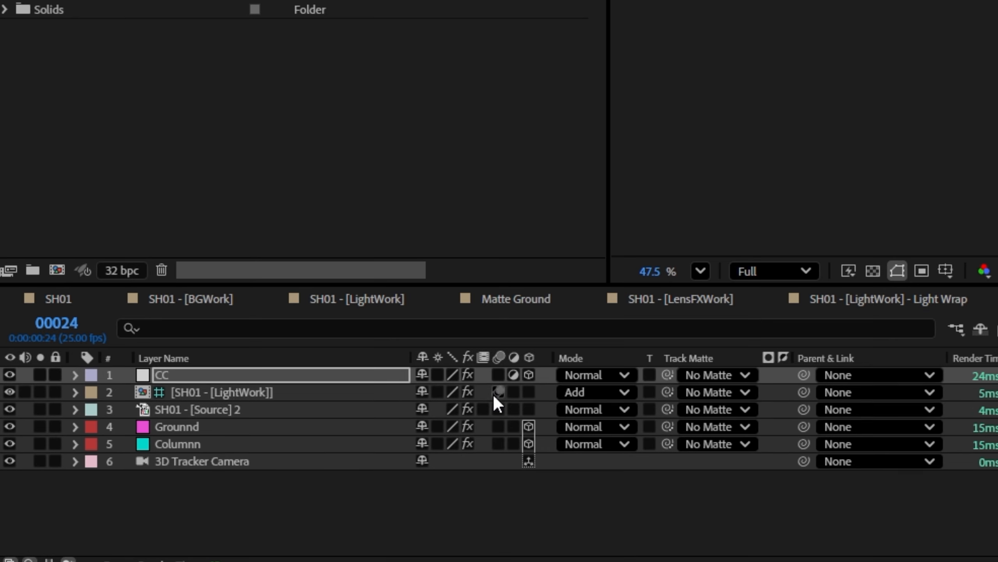
pyautogui.press('f')
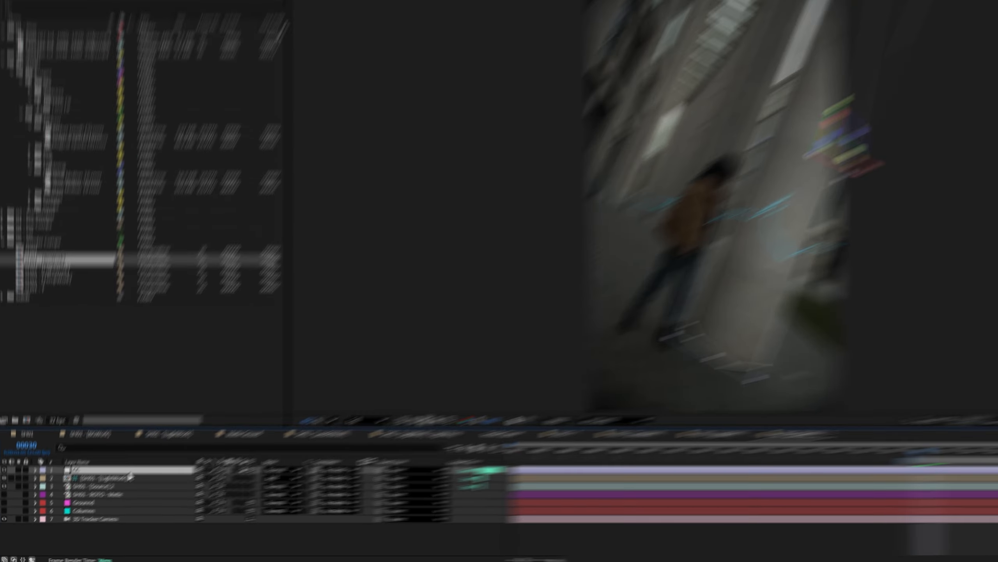
# Rename the new adjustment layer CC Girl and use SH01 - ROTO - Matte as its track matte
pyautogui.press('Return')
pyautogui.write('CC Girl')
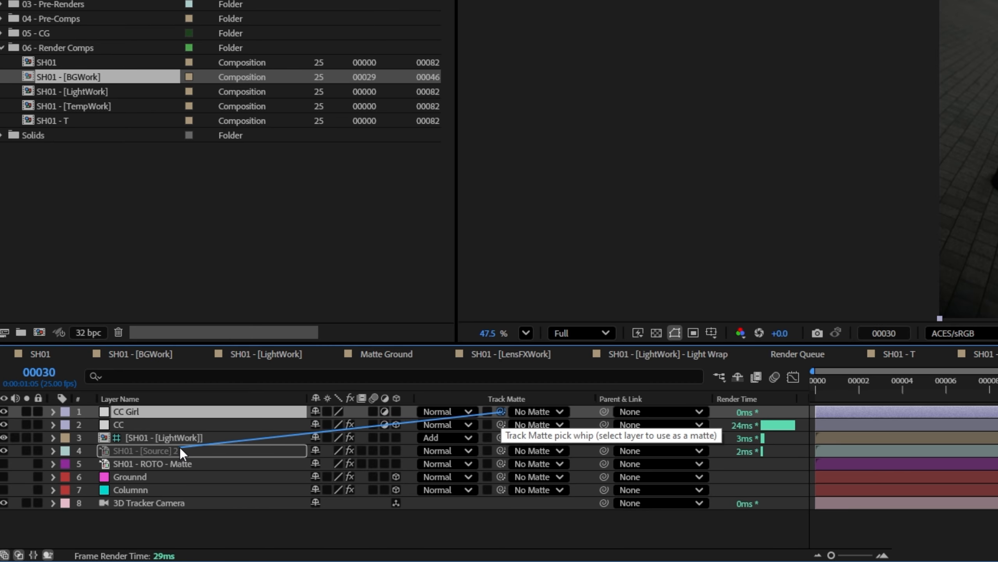
pyautogui.moveTo(188, 465); pyautogui.dragTo(186, 465)
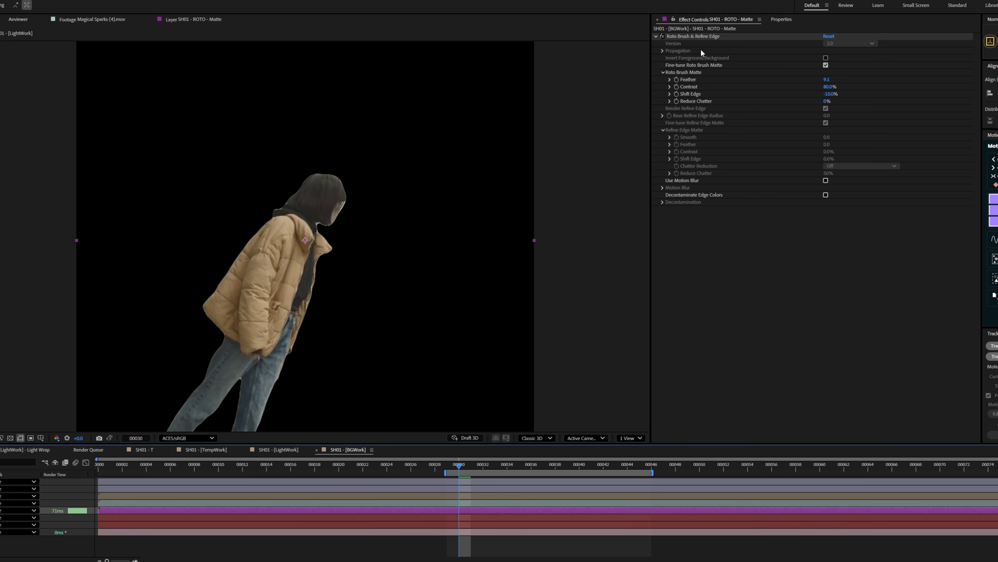
# Apply a Fast Box Blur effect to the SH01 - ROTO - Matte layer
pyautogui.hotkey('ctrl', 'space')
pyautogui.write('fa')
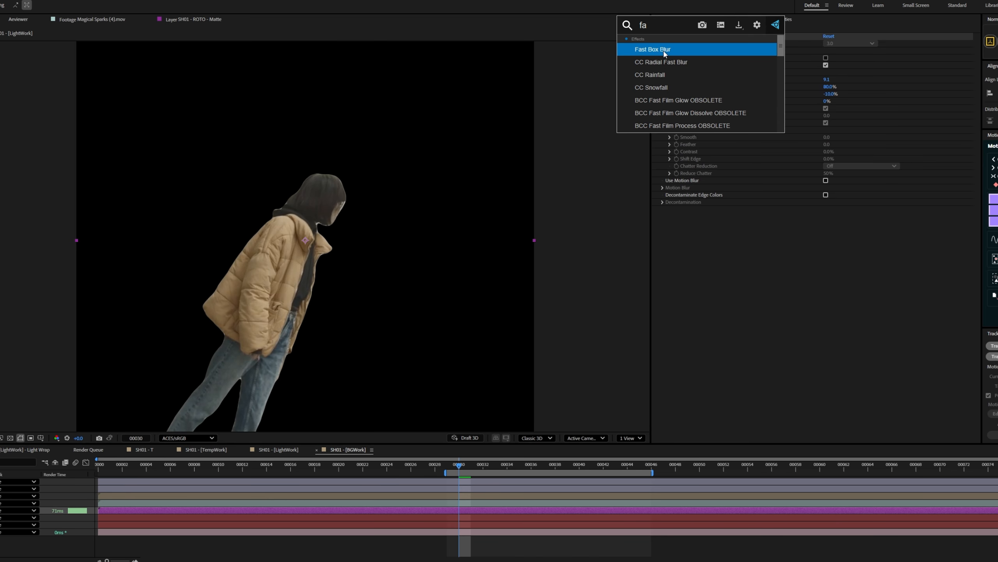
pyautogui.click(664, 50)
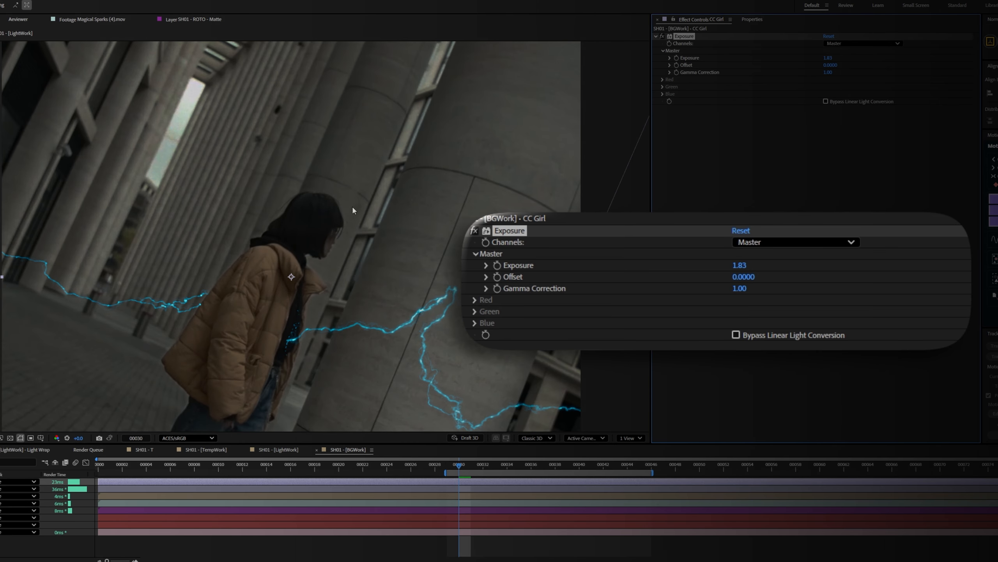
pyautogui.scroll(-2, 322, 223)
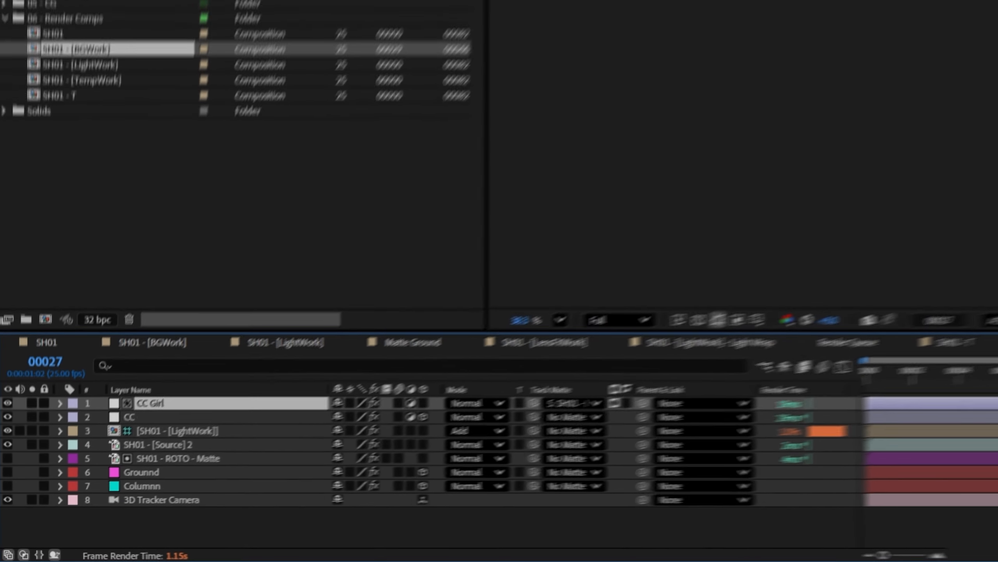
# Add a new adjustment layer above all layers in SH01 - [BGWork] and rename it CC Ground
pyautogui.hotkey('ctrl', 'alt', 'y')
pyautogui.press('Return')
pyautogui.write('CC Ground')
pyautogui.press('Return')
# Align the CC Ground layer with the floor by parenting it to Grounnd and resetting its parent to None, and adjust its coverage of the pavement
pyautogui.moveTo(681, 392); pyautogui.dragTo(251, 485)
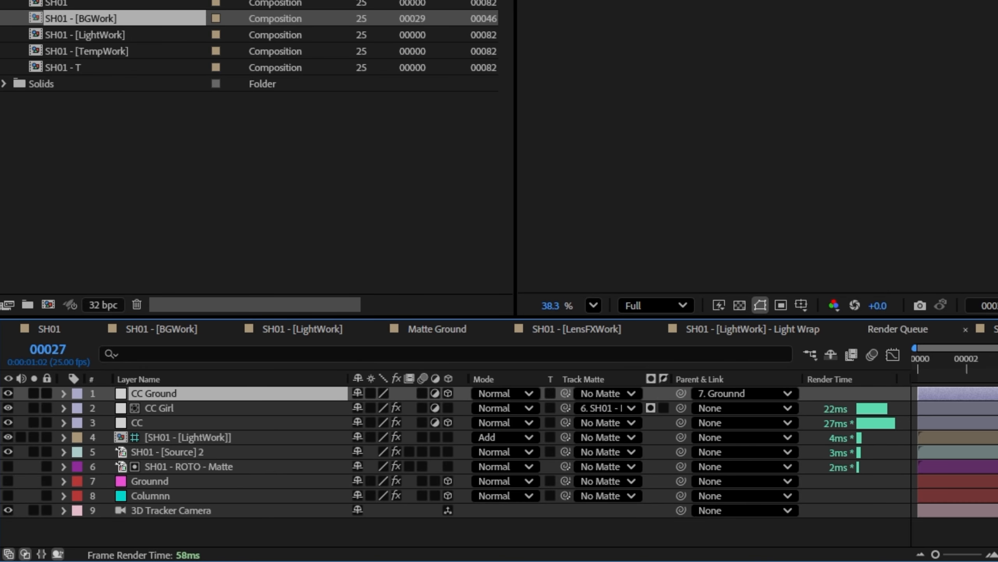
pyautogui.click(743, 393)
pyautogui.click(754, 198)
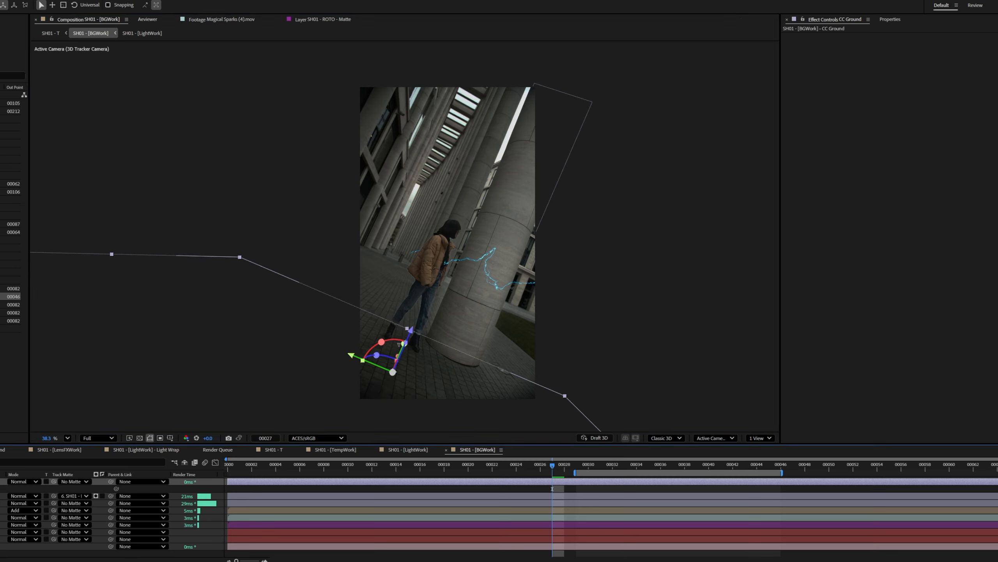
pyautogui.moveTo(496, 395); pyautogui.dragTo(573, 394)
pyautogui.moveTo(573, 394); pyautogui.dragTo(642, 387)
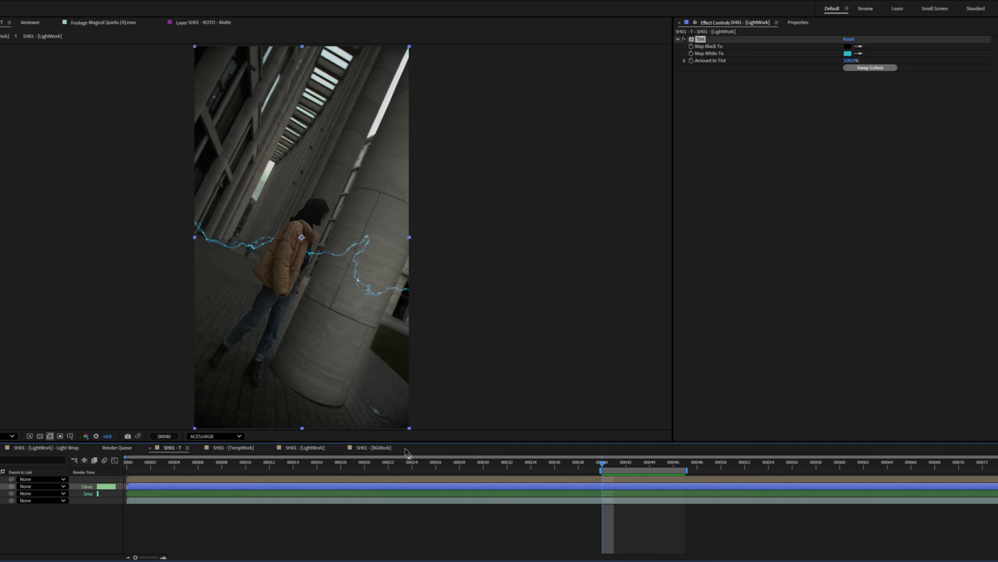
# Add another effect to the SH01 - [LightWork] layer in SH01 - T and scrub through the work area
pyautogui.hotkey('ctrl', 'space')
pyautogui.click(465, 317)
pyautogui.moveTo(606, 463); pyautogui.dragTo(689, 477)
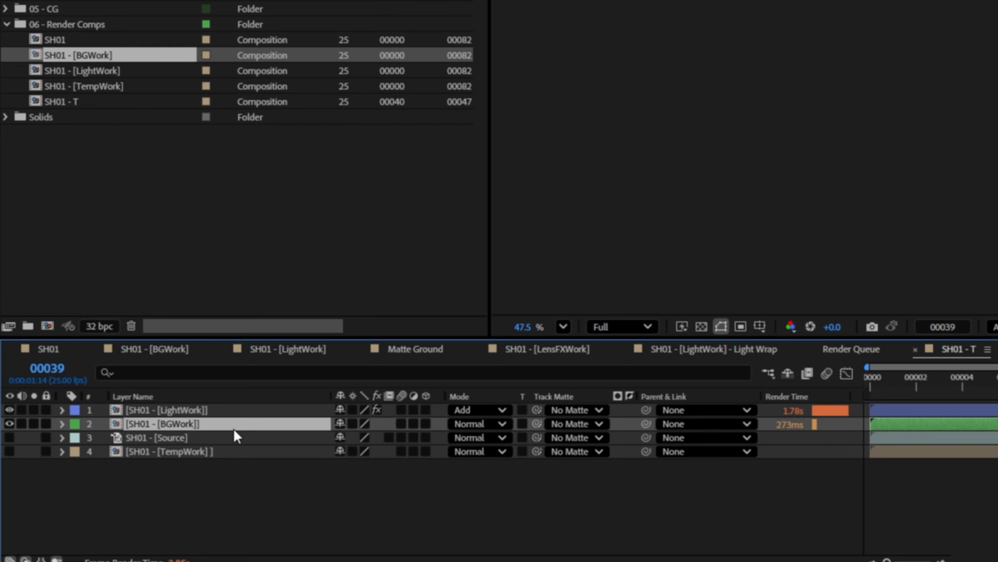
# Duplicate the SH01 - [BGWork] layer in SH01 - T and apply Depth Scanner 2 to the upper copy
pyautogui.press('super+d')
pyautogui.hotkey('ctrl', 'space')
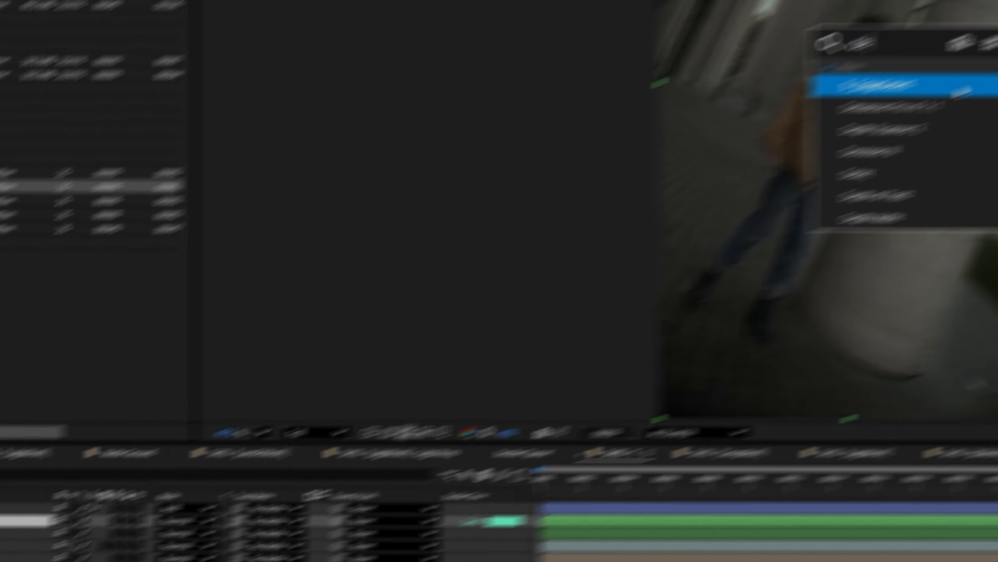
pyautogui.write('deph')
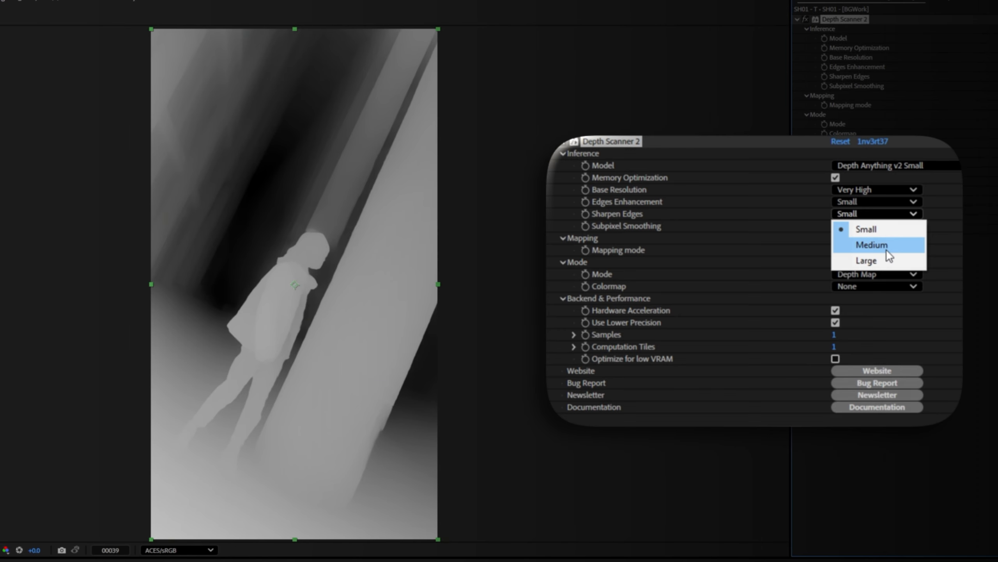
pyautogui.click(845, 244)
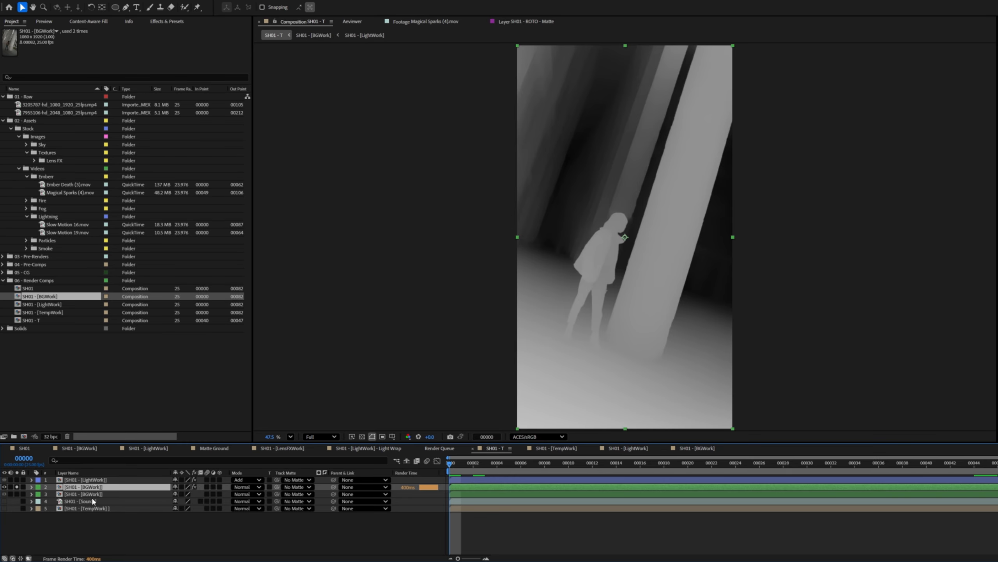
# Add the SH01 - T depth map to the render queue and open its output module settings
pyautogui.hotkey('ctrl', 'm')
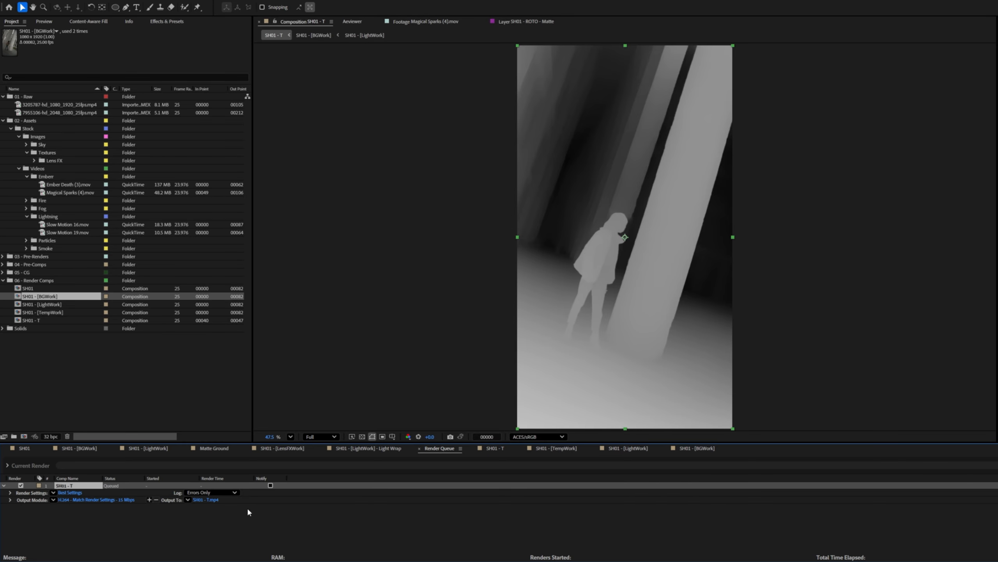
pyautogui.click(117, 501)
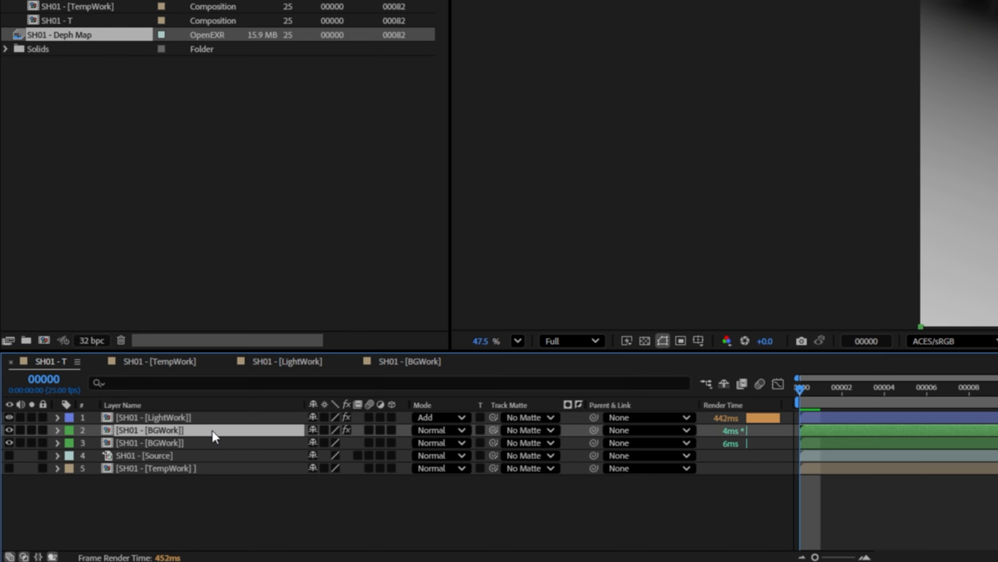
# Delete the upper SH01 - [BGWork] copy and add the SH01 - Deph Map footage above SH01 - [LightWork] in SH01 - T
pyautogui.press('Delete')
pyautogui.moveTo(17, 172); pyautogui.dragTo(166, 416)
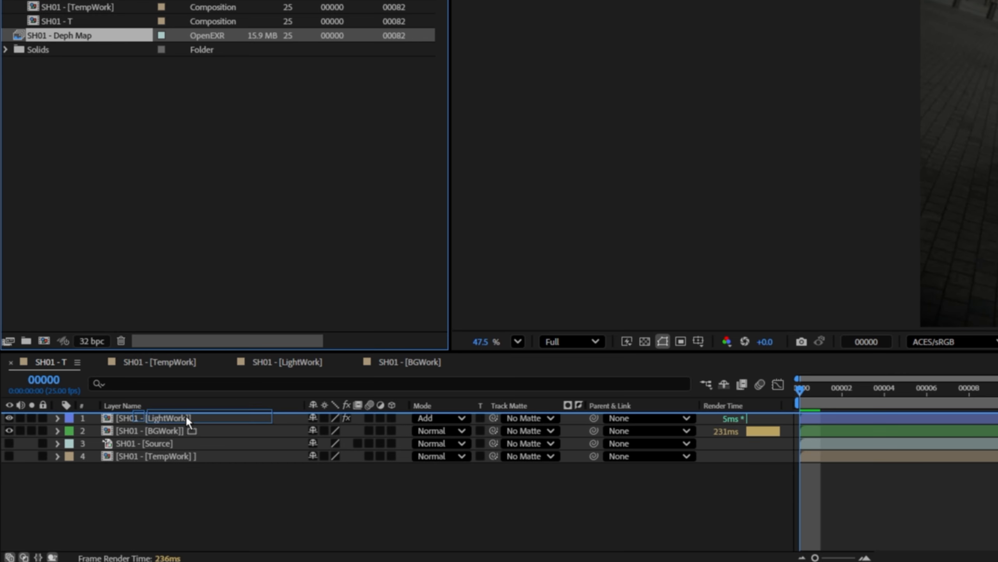